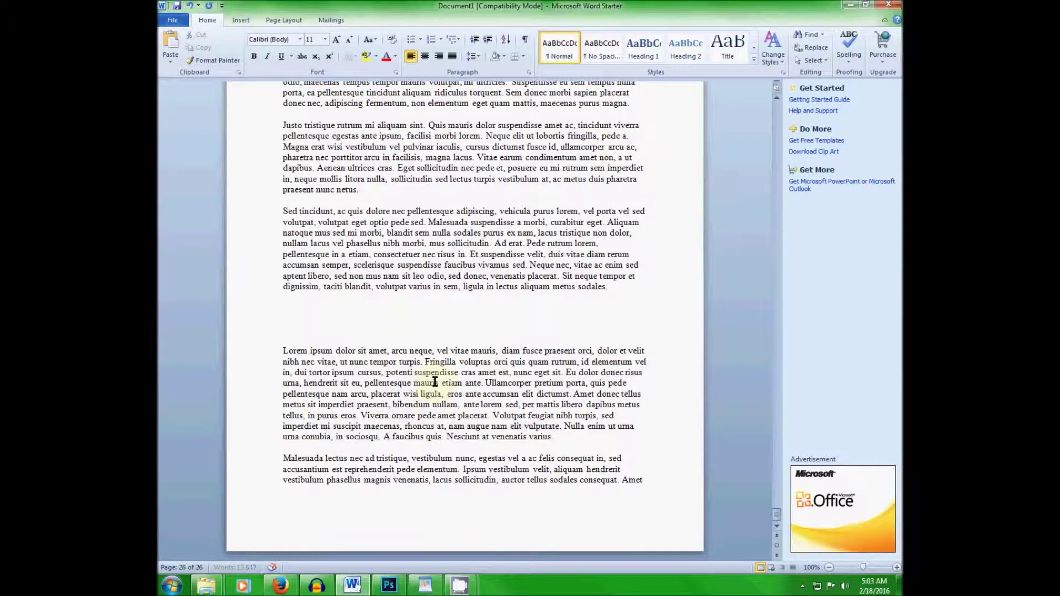
{"action": "key", "text": "Return"}
{"action": "key", "text": "Return"}
Insert blank lines above the Lorem ipsum paragraph and place the cursor there.
{"action": "left_click", "coordinate": [420, 378]}
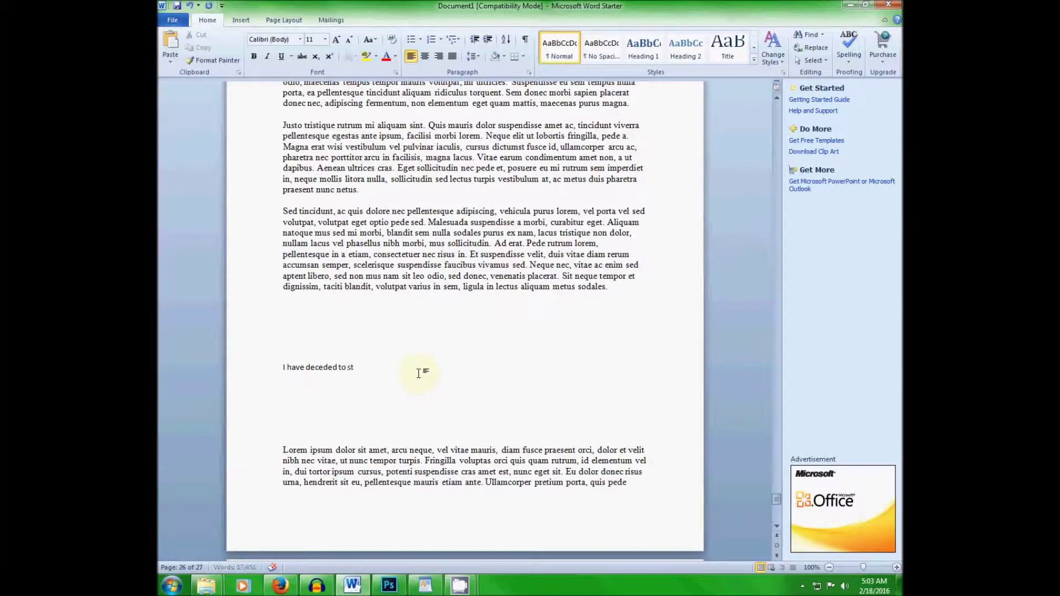
{"action": "type", "text": "state typing"}
{"action": "type", "text": " this fo"}
Select the misspelled part of 'deceded', deselect it, and delete the wrong letter.
{"action": "left_click_drag", "start_coordinate": [310, 367], "coordinate": [337, 368]}
{"action": "left_click", "coordinate": [458, 366]}
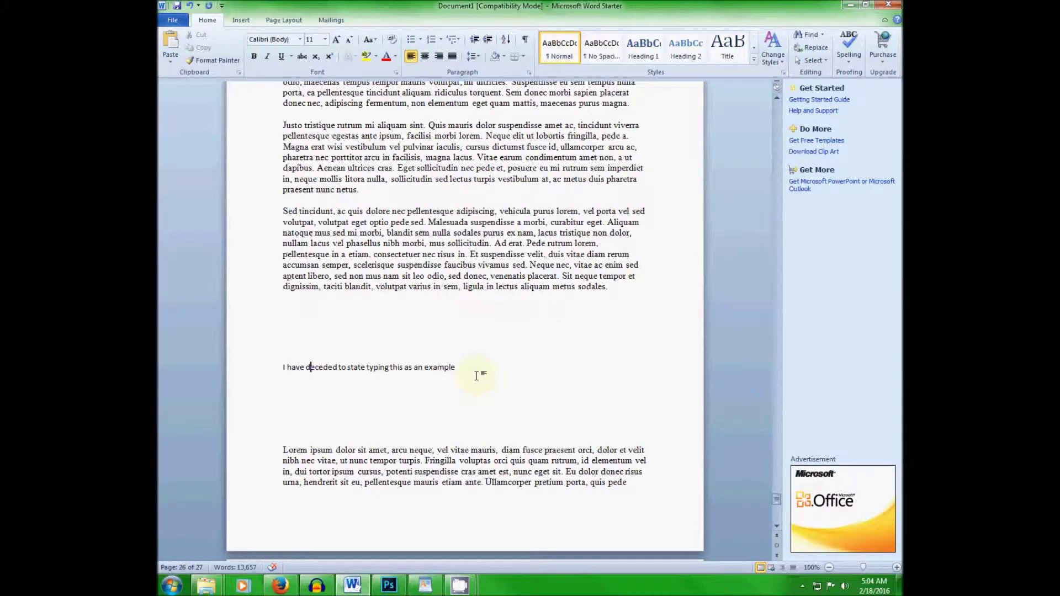
{"action": "key", "text": "Delete"}
{"action": "type", "text": "i"}
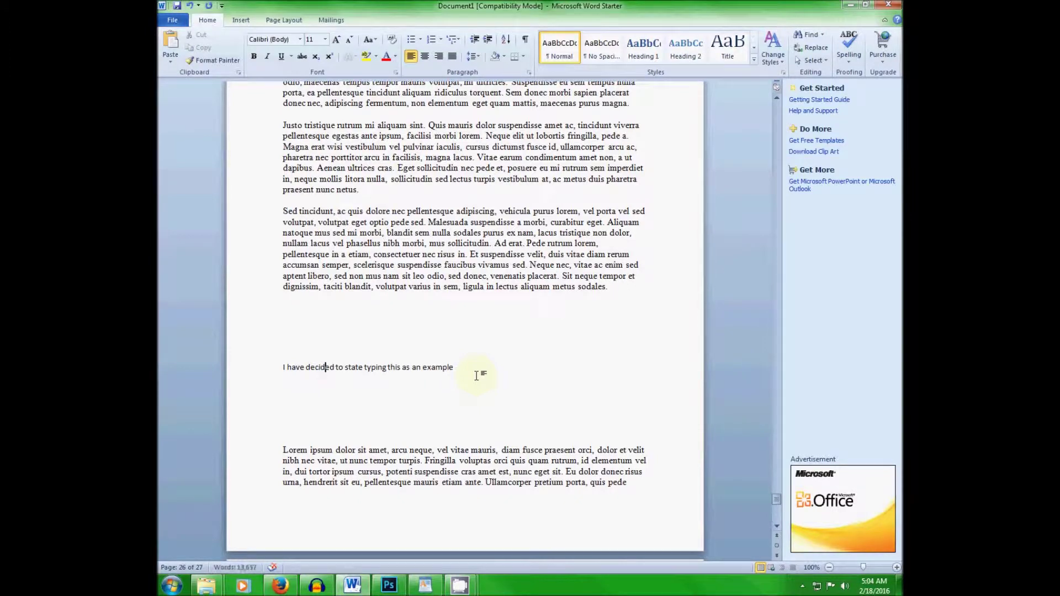
{"action": "type", "text": "r"}
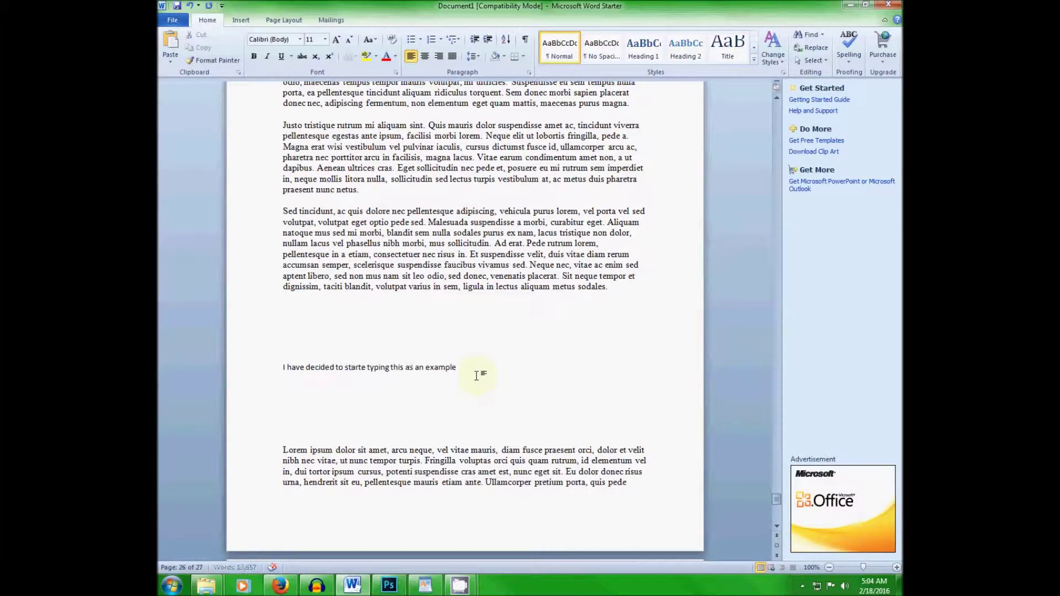
Delete the stray 'e' so the sentence reads 'decided to start typing'.
{"action": "key", "text": "Delete"}
{"action": "key", "text": "Delete"}
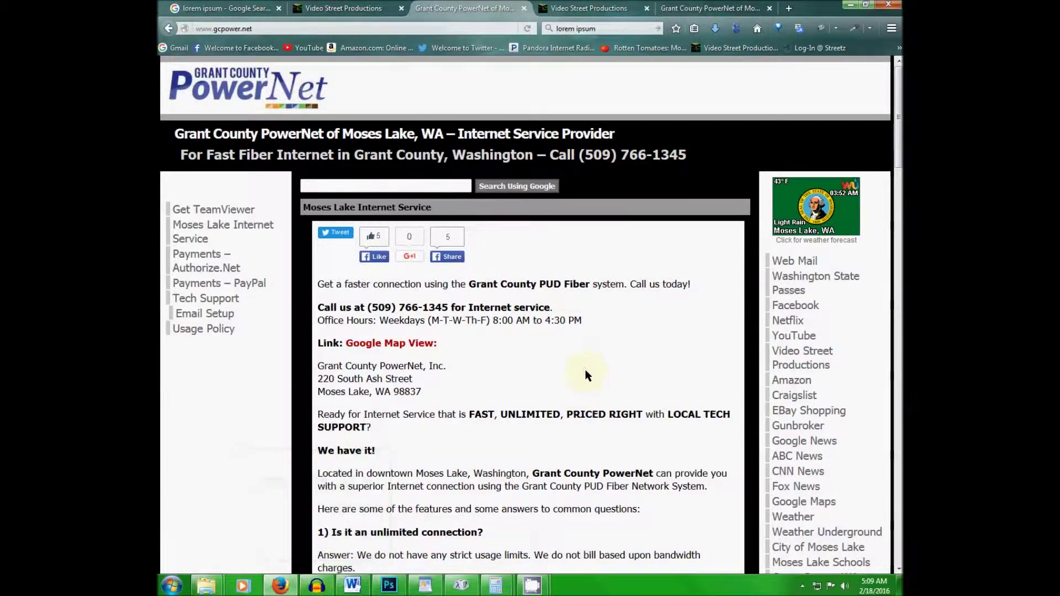
Page down two screens in the PowerNet article, then page back up to the top.
{"action": "key", "text": "Page_Down"}
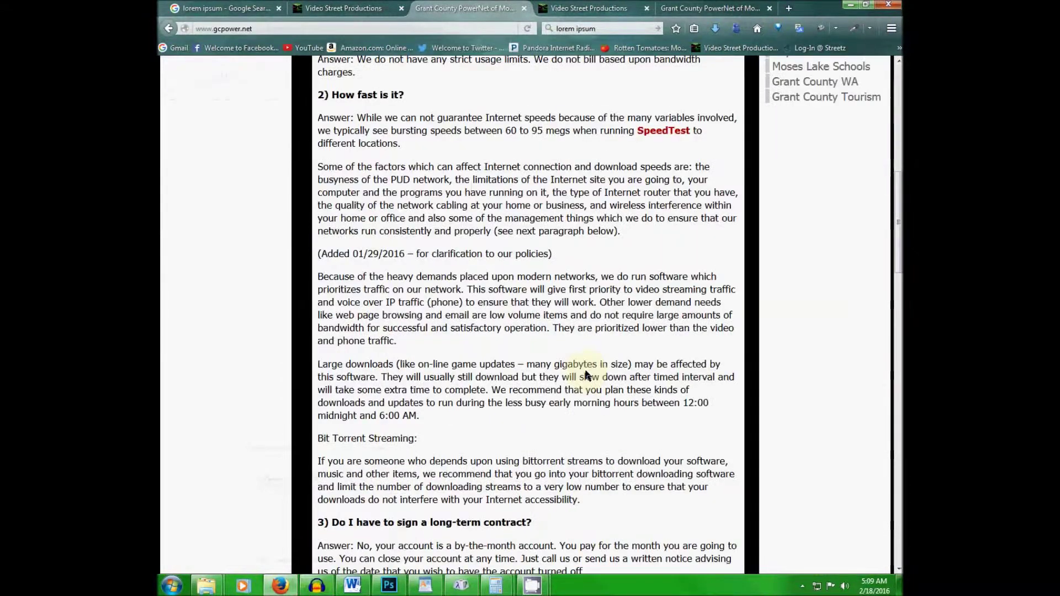
{"action": "key", "text": "Page_Down"}
{"action": "key", "text": "Page_Down"}
{"action": "key", "text": "Page_Up"}
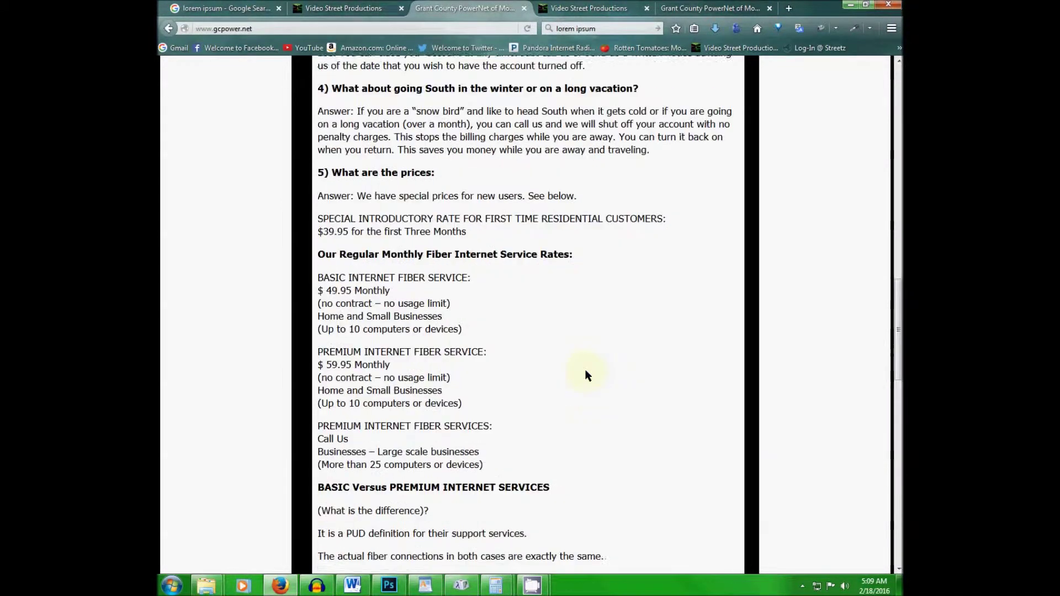
{"action": "key", "text": "Page_Up"}
{"action": "key", "text": "Page_Up"}
{"action": "key", "text": "Page_Up"}
Page down again, jump Home, then End to reach the contact footer.
{"action": "key", "text": "Page_Down"}
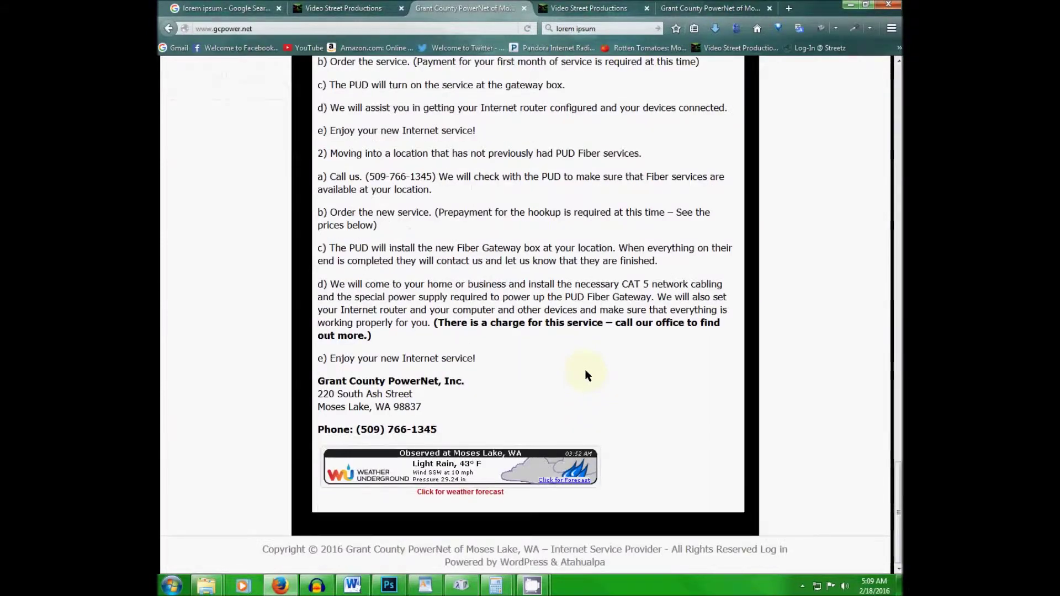
{"action": "key", "text": "Home"}
{"action": "key", "text": "End"}
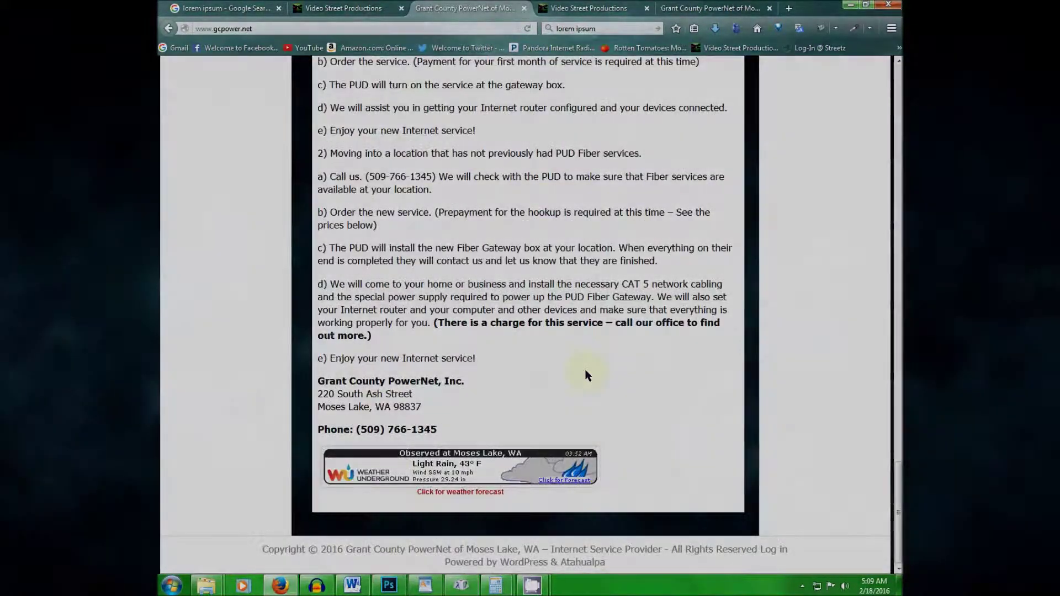